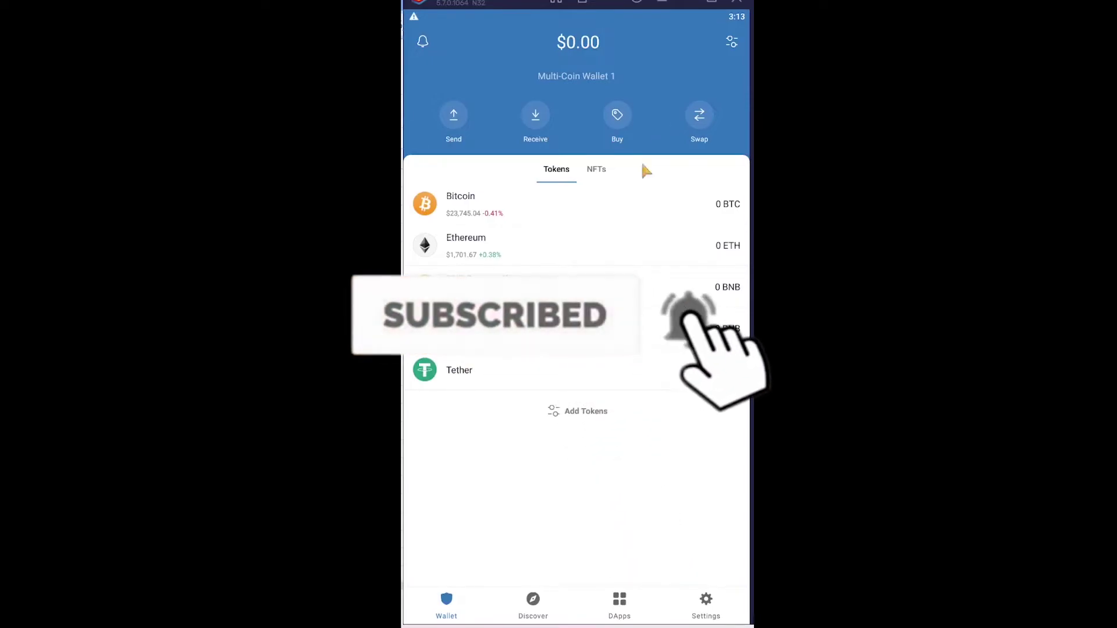
From settings and the wallet list, request Show Secret Phrase for Multi-Coin Wallet 1.
left_click(708, 605)
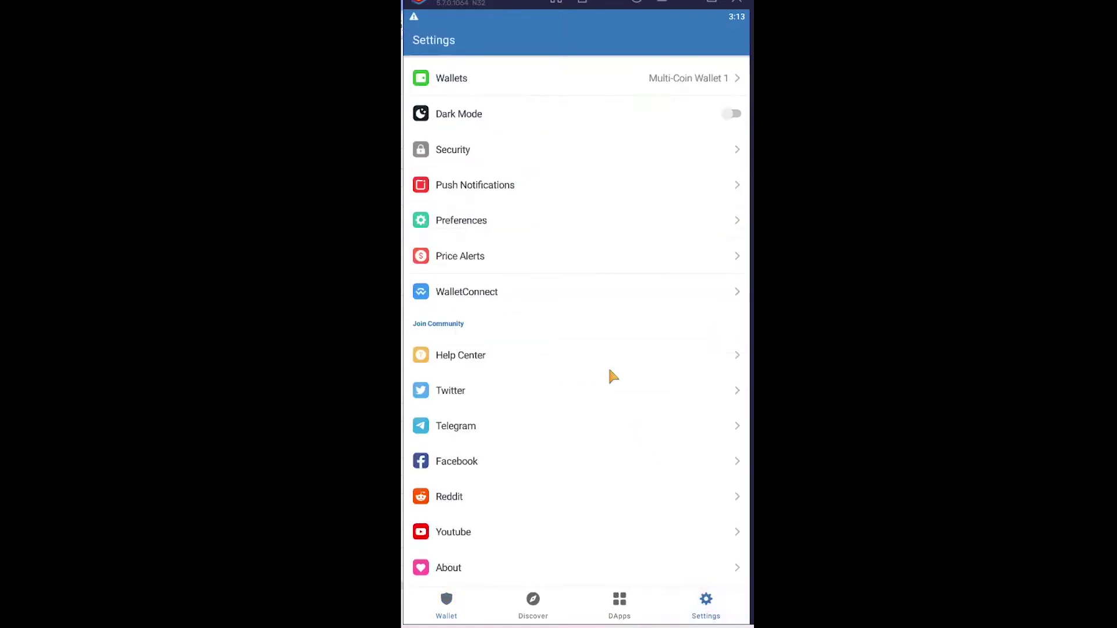
left_click(510, 87)
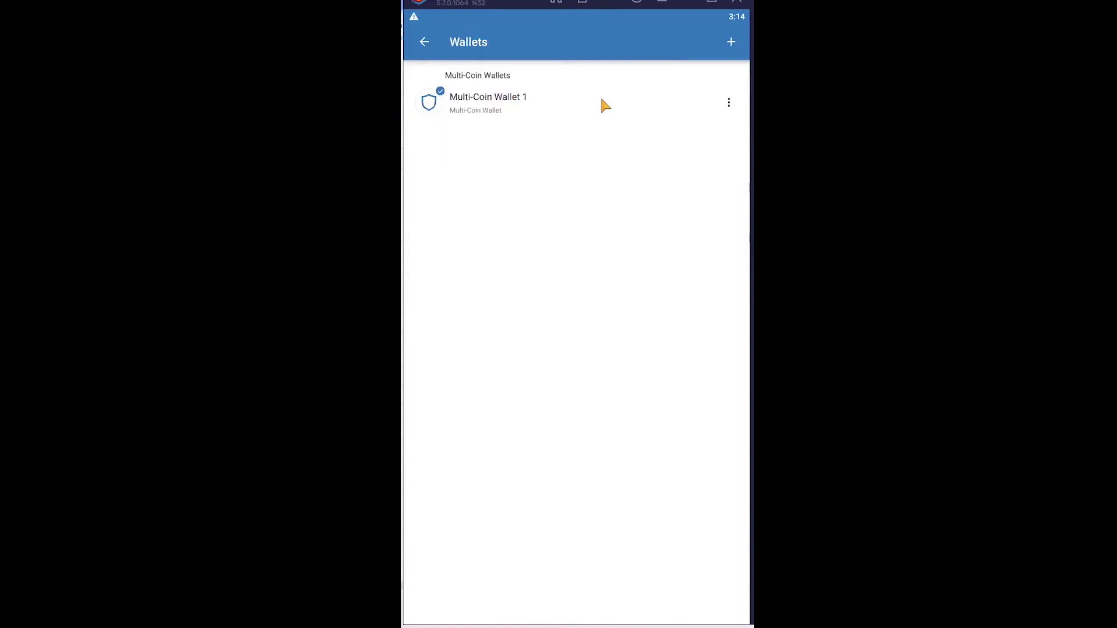
left_click(727, 104)
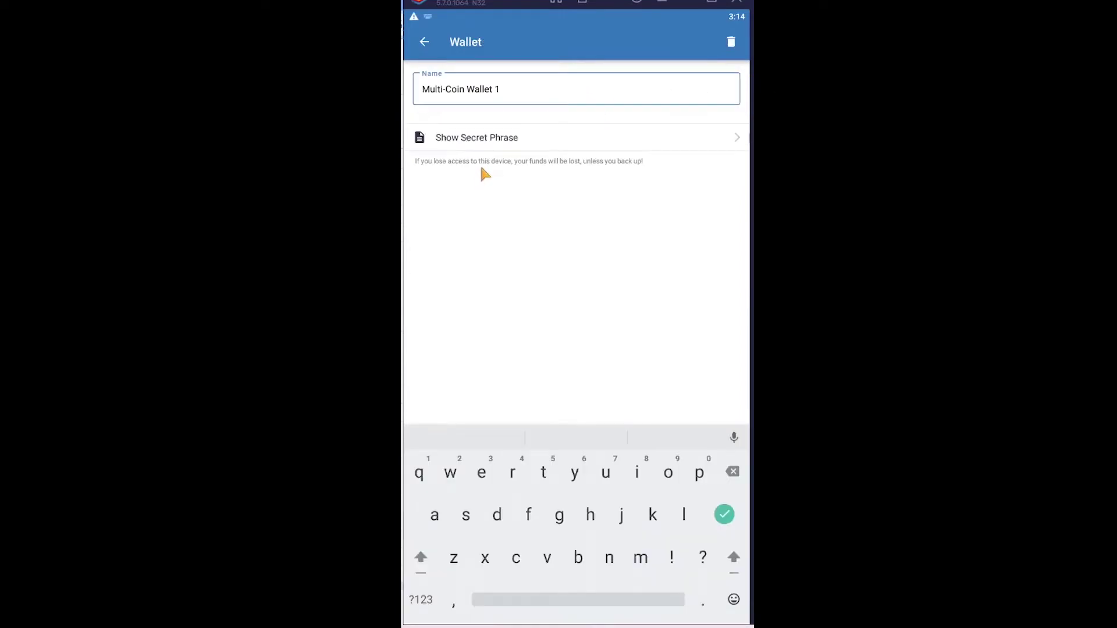
left_click(503, 139)
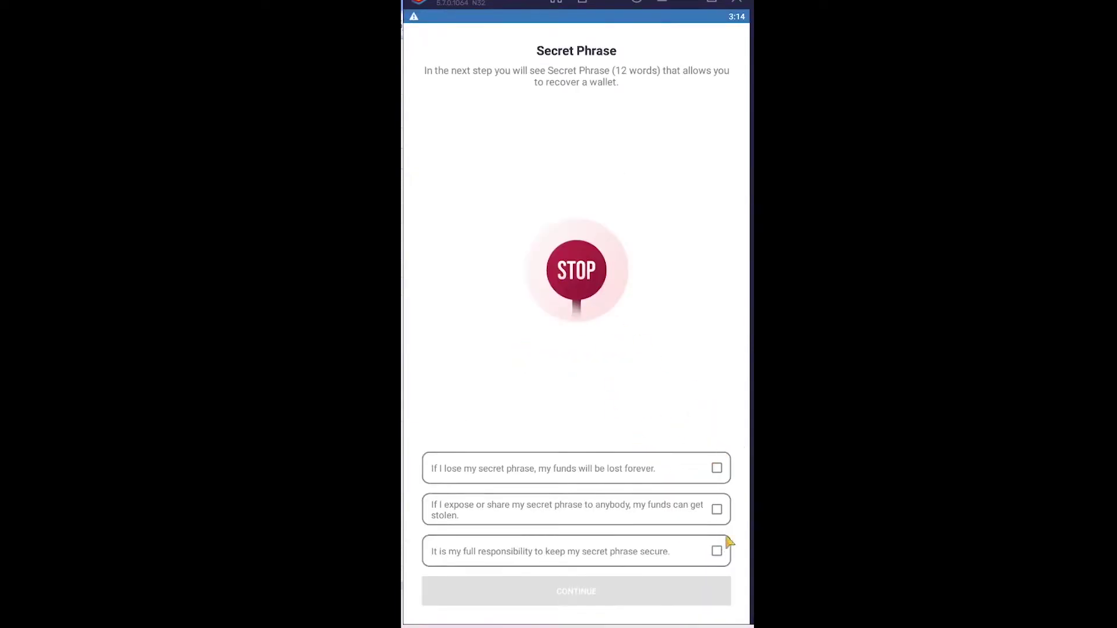
Acknowledge the secret phrase safety statements and continue to reveal the 12 words.
left_click(717, 552)
left_click(669, 600)
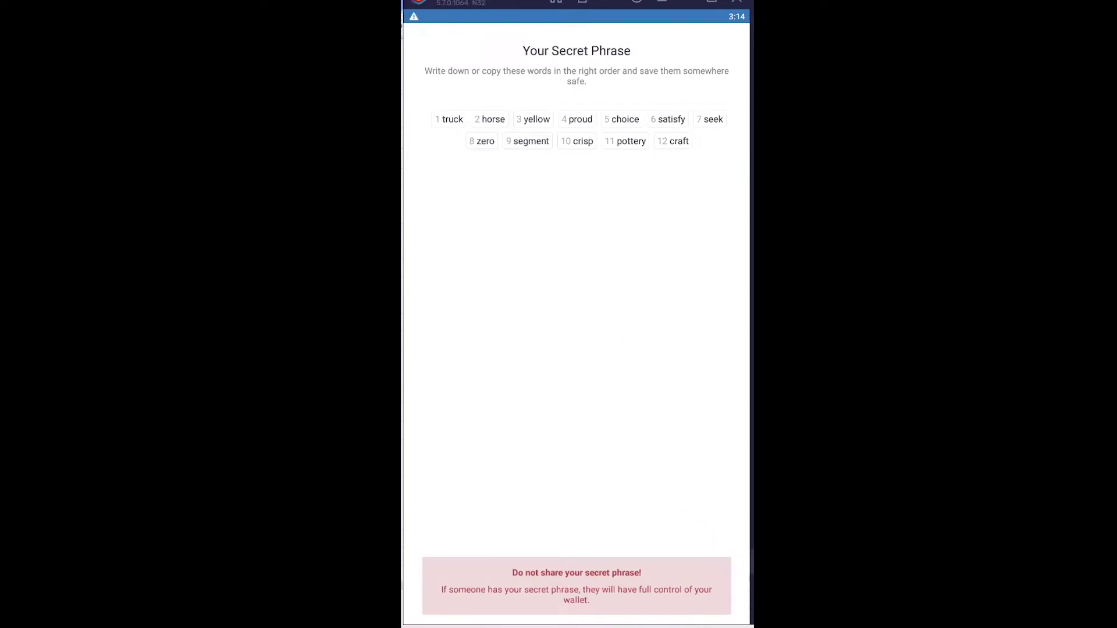
Back out three times from the secret phrase screen, past the wallet list, toward home.
left_click(752, 566)
left_click(752, 566)
left_click(751, 566)
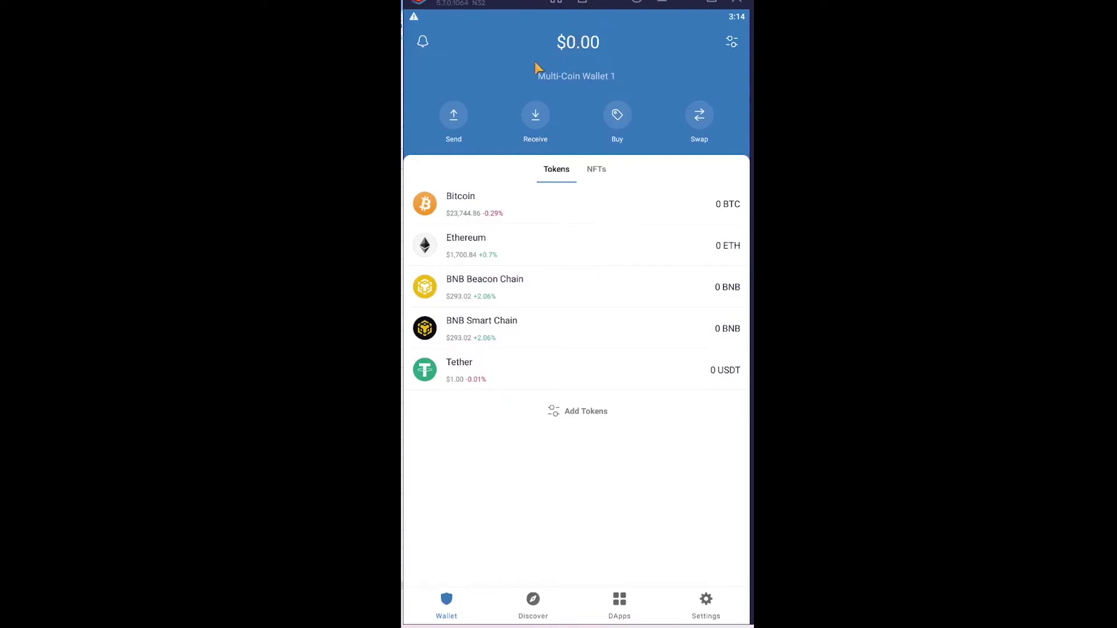
left_click(542, 201)
left_click(555, 183)
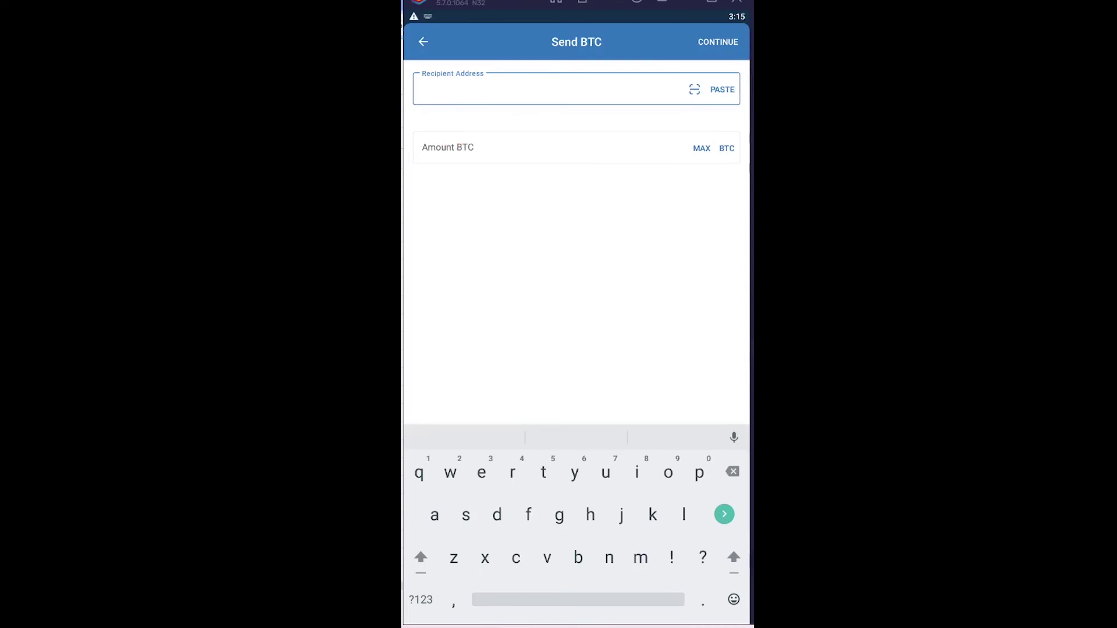
key("Escape")
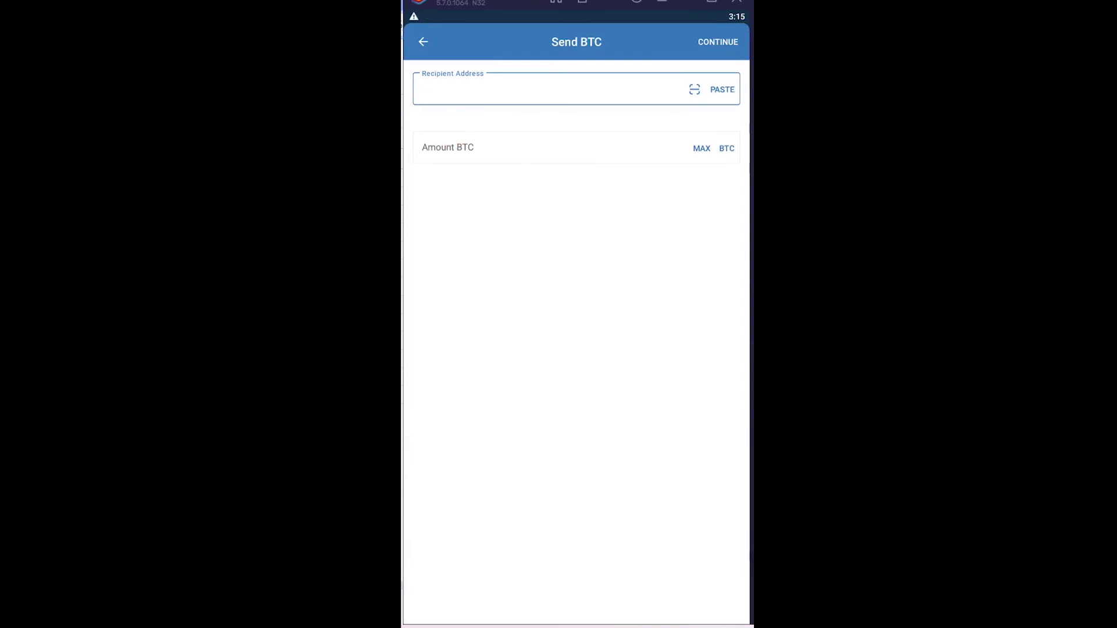
key("Escape")
key("Escape")
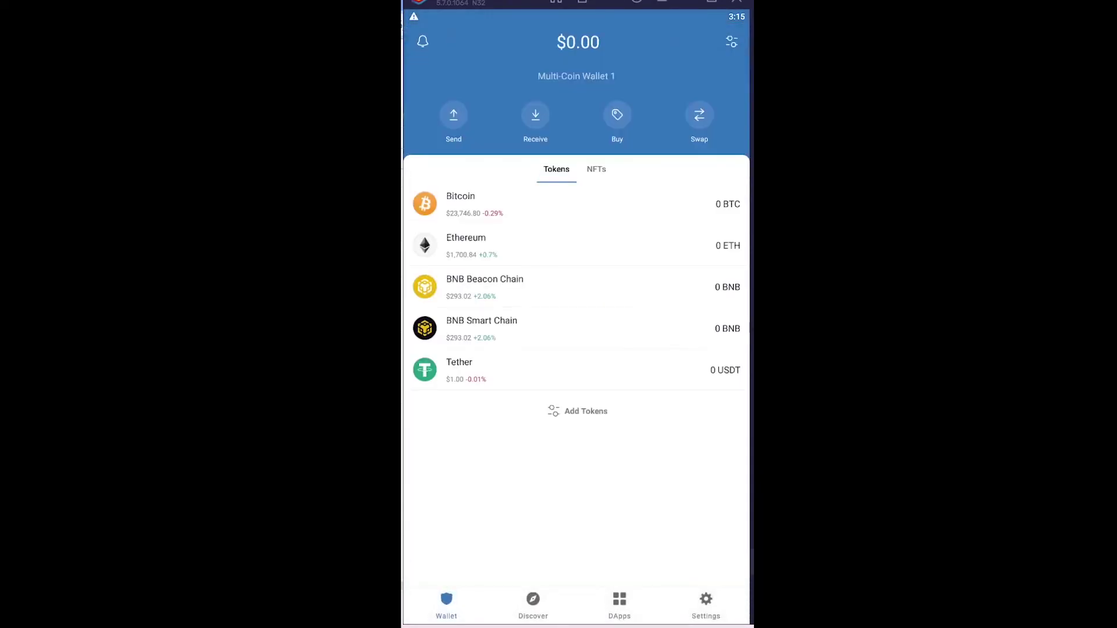